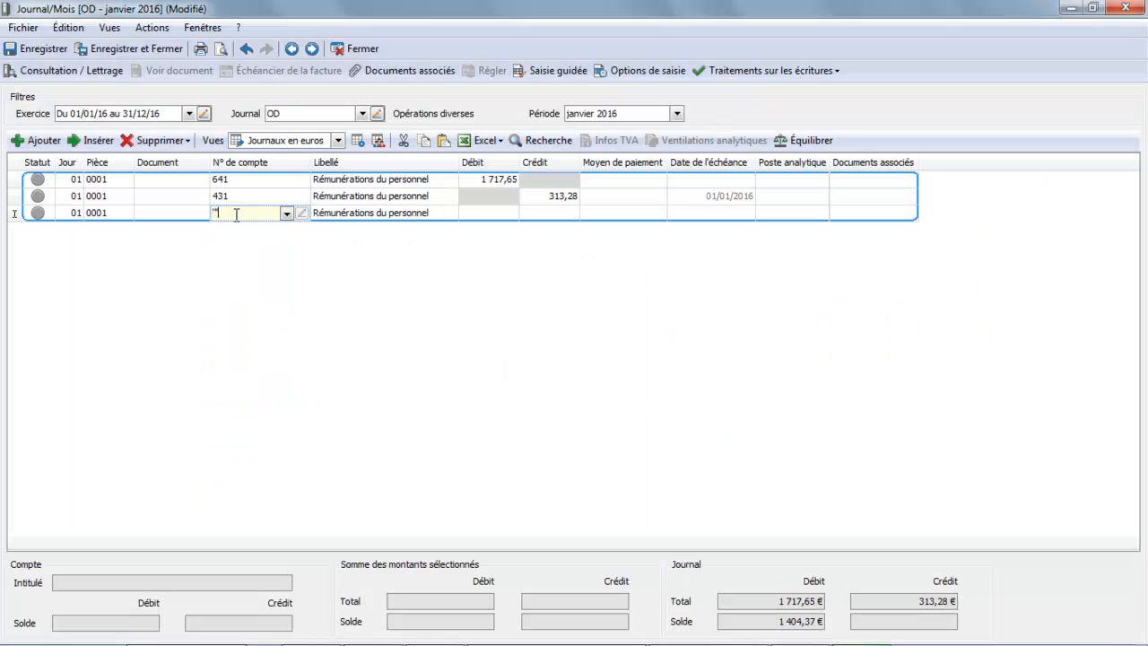
Assign account 4373 (Caisses de retraites) to the third line of the January 2016 OD journal entry
{"action": "type", "text": "é"}
{"action": "key", "text": "BackSpace"}
{"action": "key", "text": "BackSpace"}
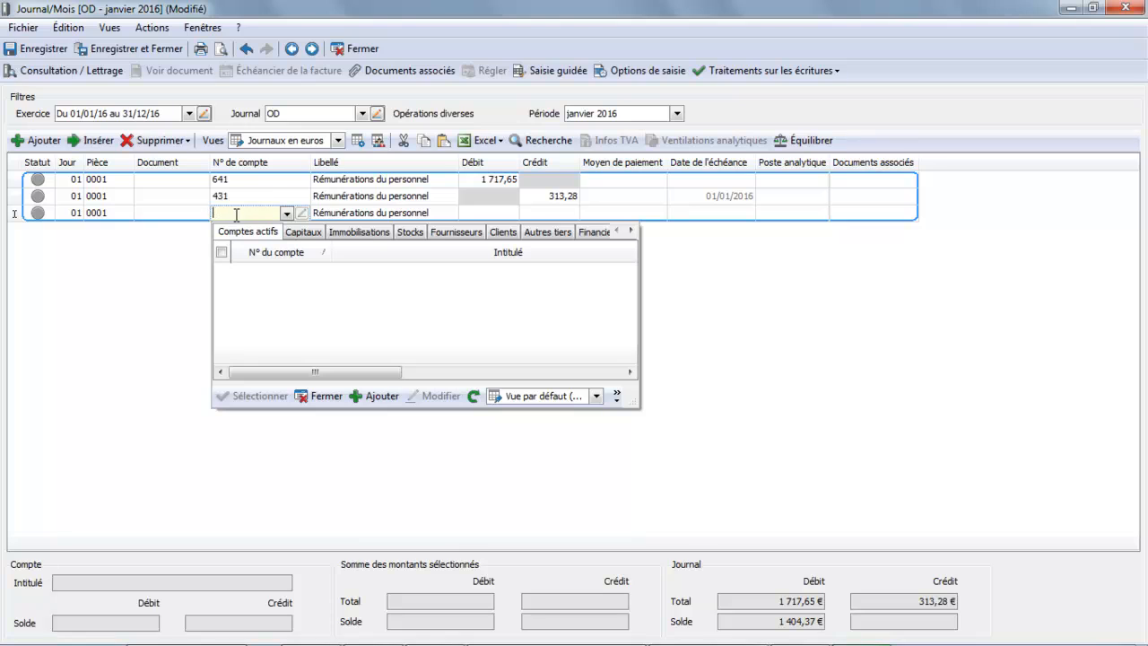
{"action": "type", "text": "437"}
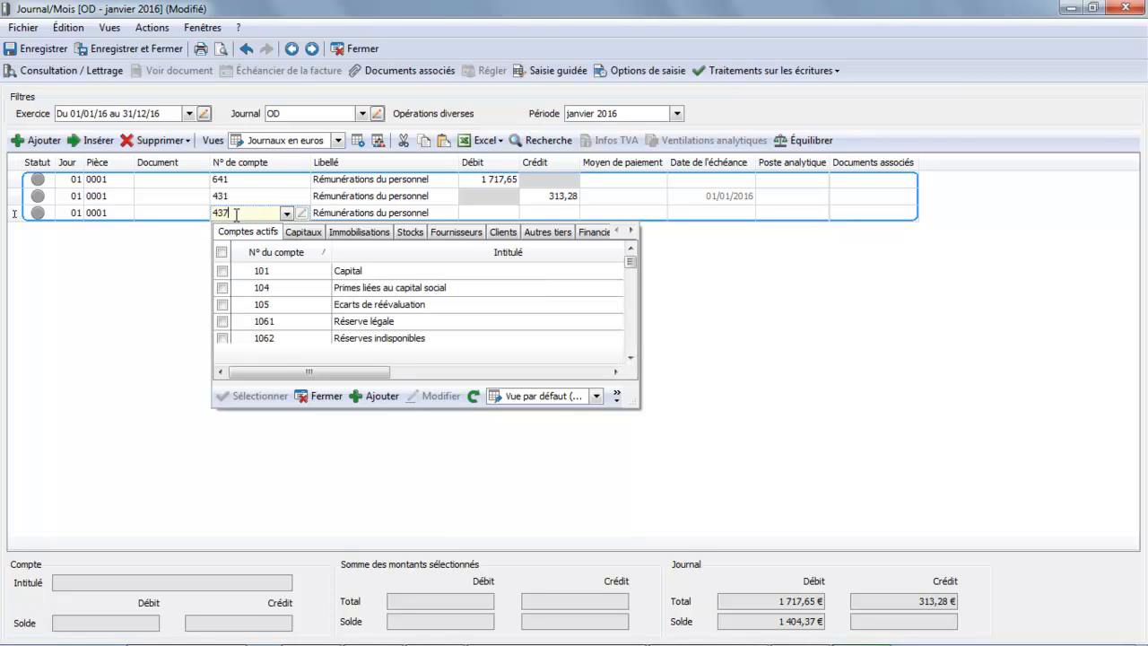
{"action": "double_click", "coordinate": [270, 289]}
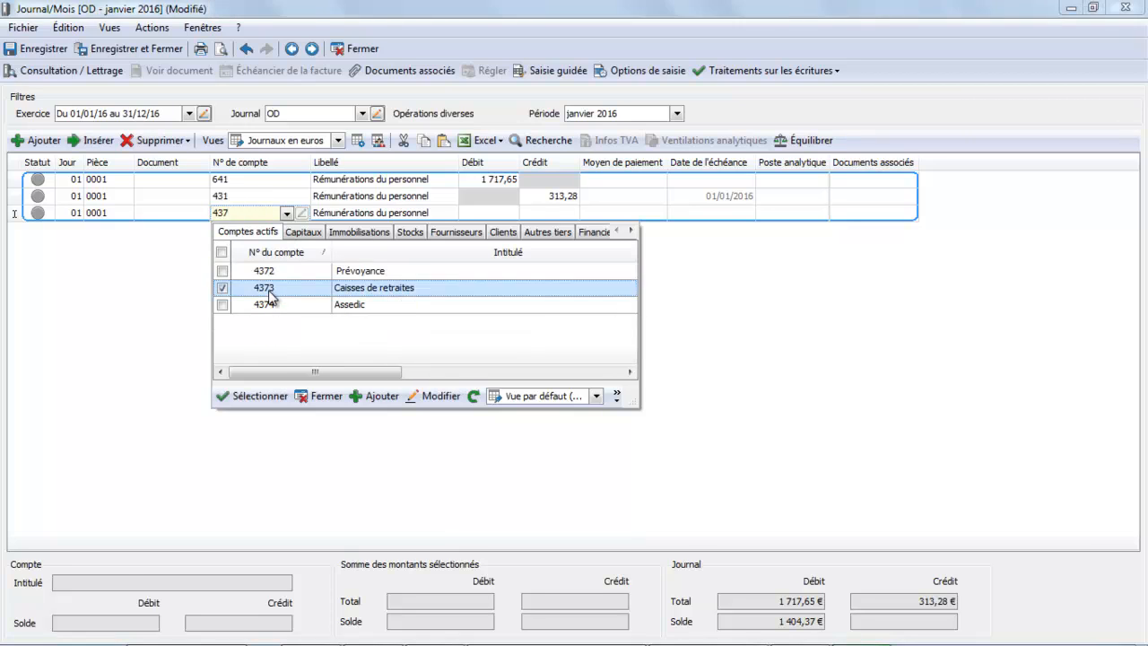
{"action": "key", "text": "Tab"}
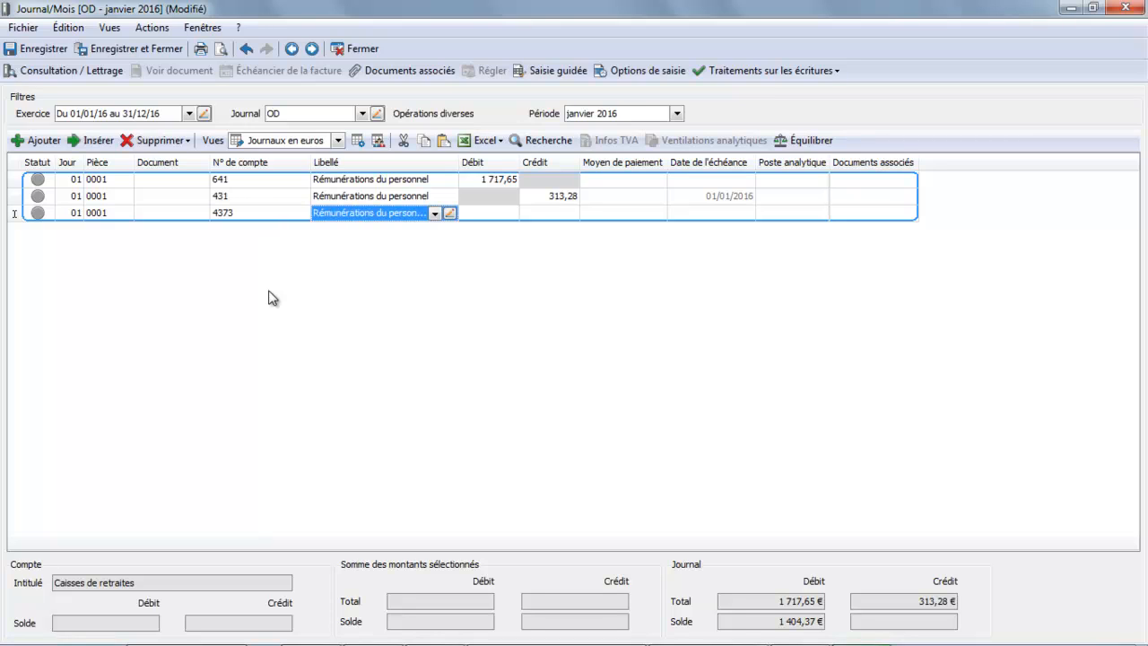
Credit 66,99 on the 4373 pension fund line and start a fourth line in the same entry
{"action": "key", "text": "Tab"}
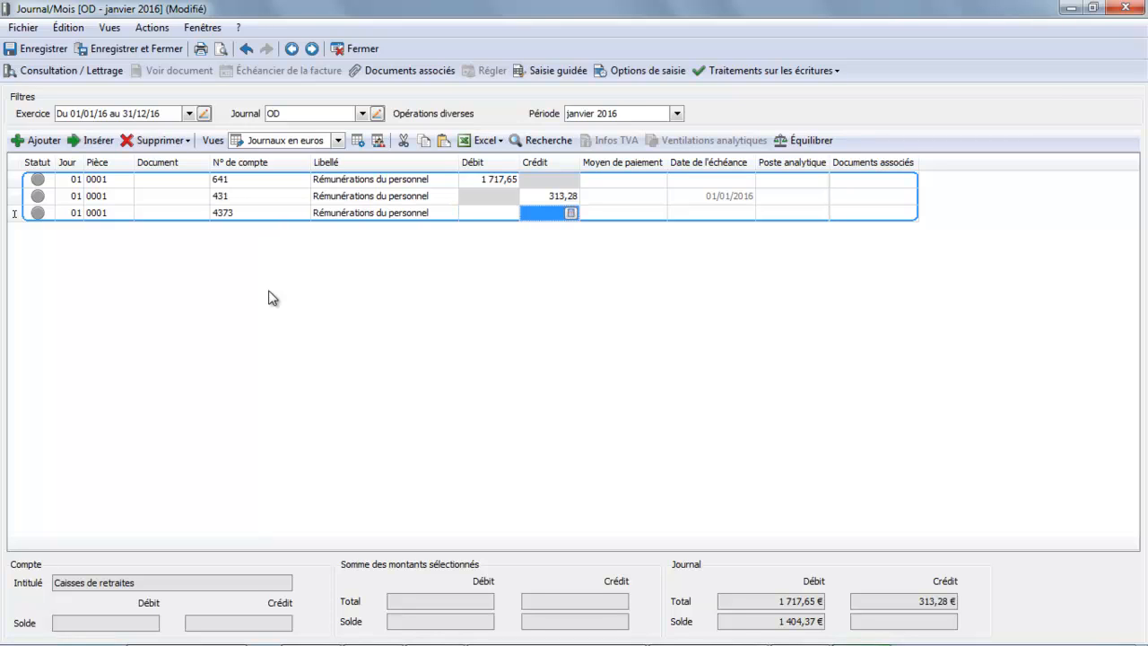
{"action": "type", "text": "66"}
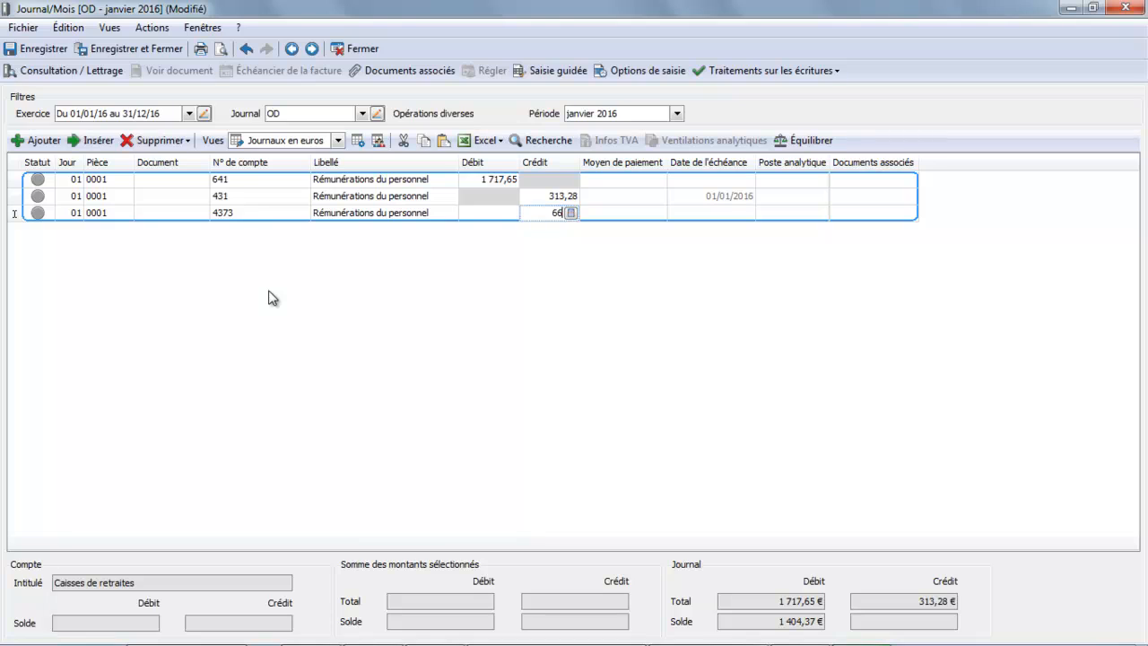
{"action": "type", "text": ",99"}
{"action": "key", "text": "Tab"}
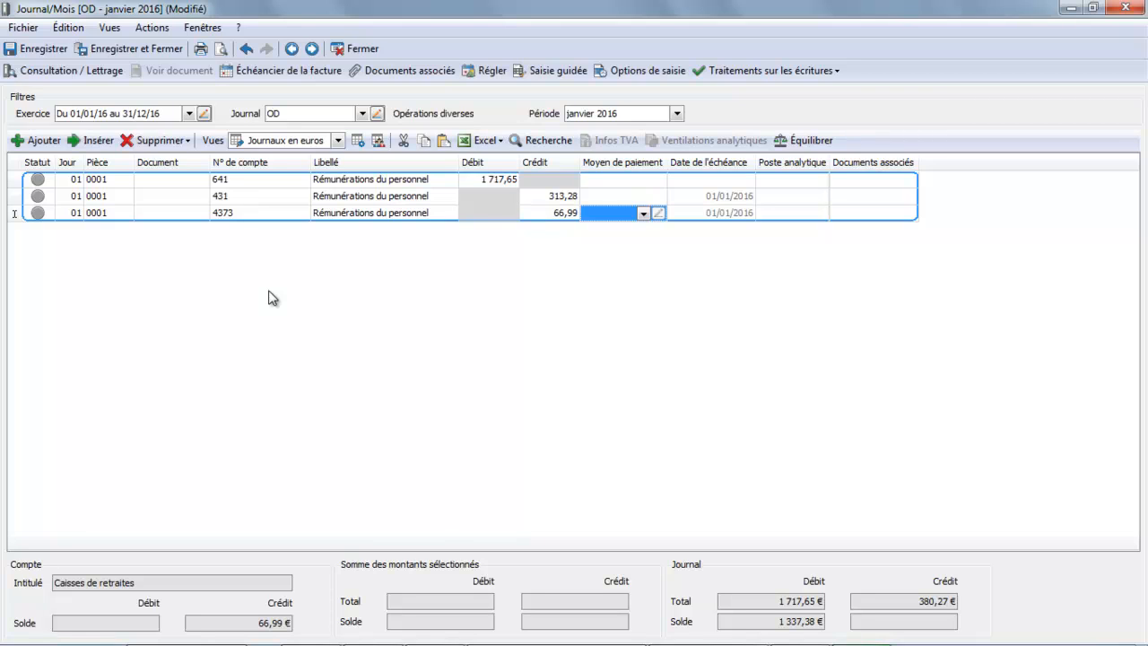
{"action": "key", "text": "Tab"}
{"action": "key", "text": "Tab"}
{"action": "key", "text": "Tab"}
{"action": "key", "text": "Tab"}
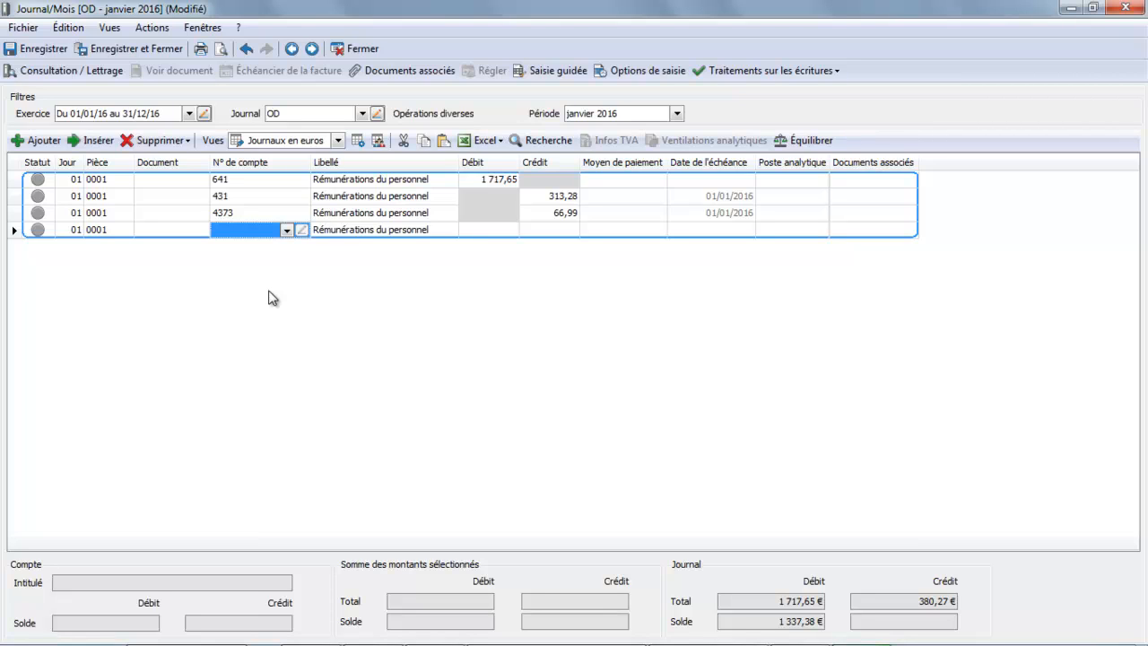
Consult the prévoyance slide in OpenOffice Impress and the payslip preview, and assign account 4372 (Prévoyance) to the fourth journal line
{"action": "mouse_move", "coordinate": [541, 637]}
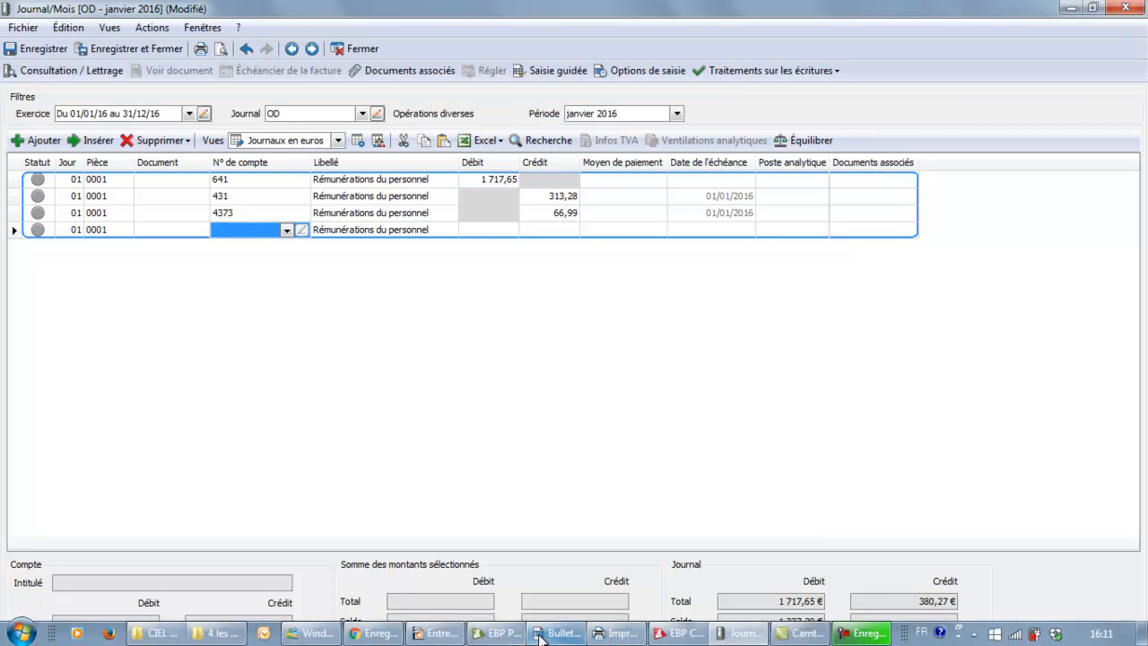
{"action": "left_click", "coordinate": [438, 634]}
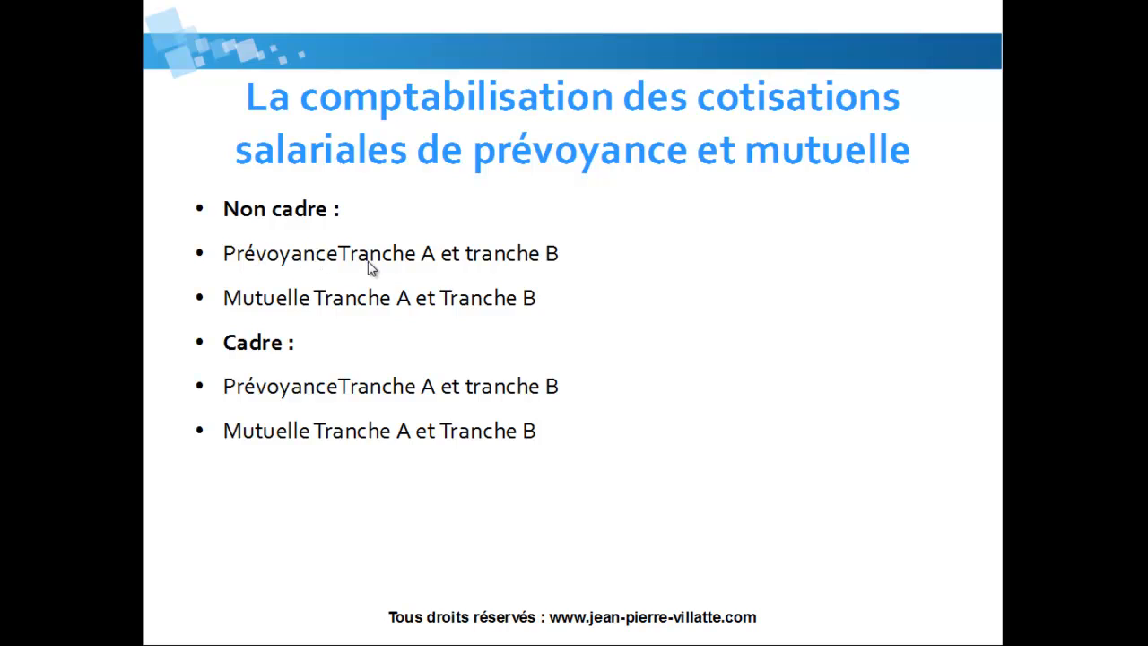
{"action": "key", "text": "Escape"}
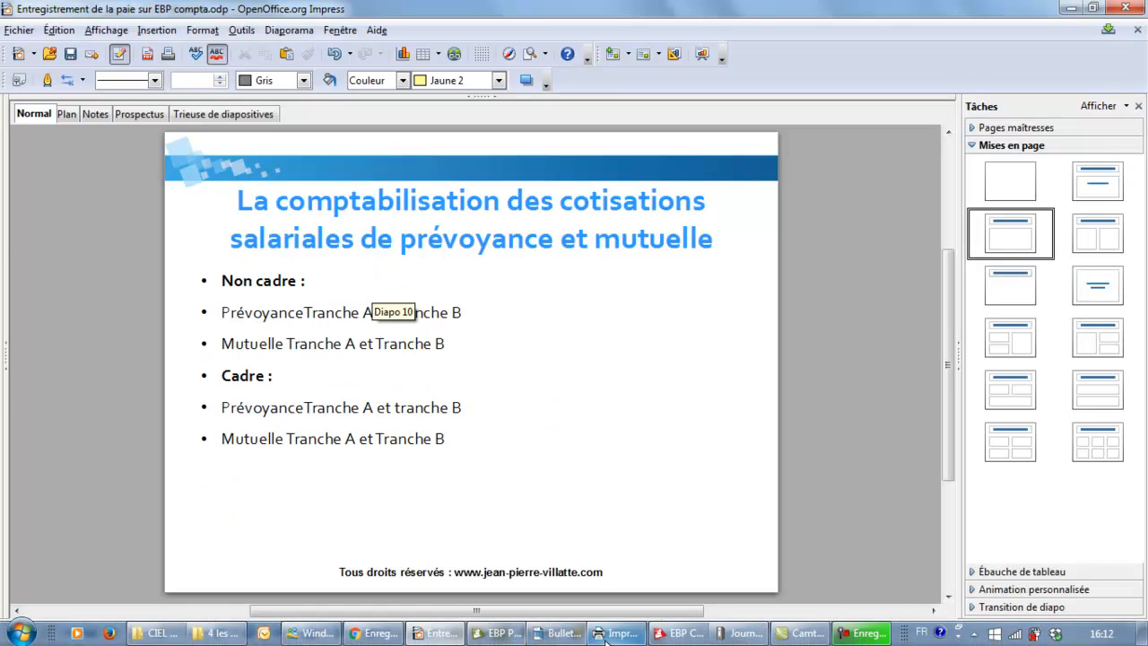
{"action": "left_click", "coordinate": [617, 633]}
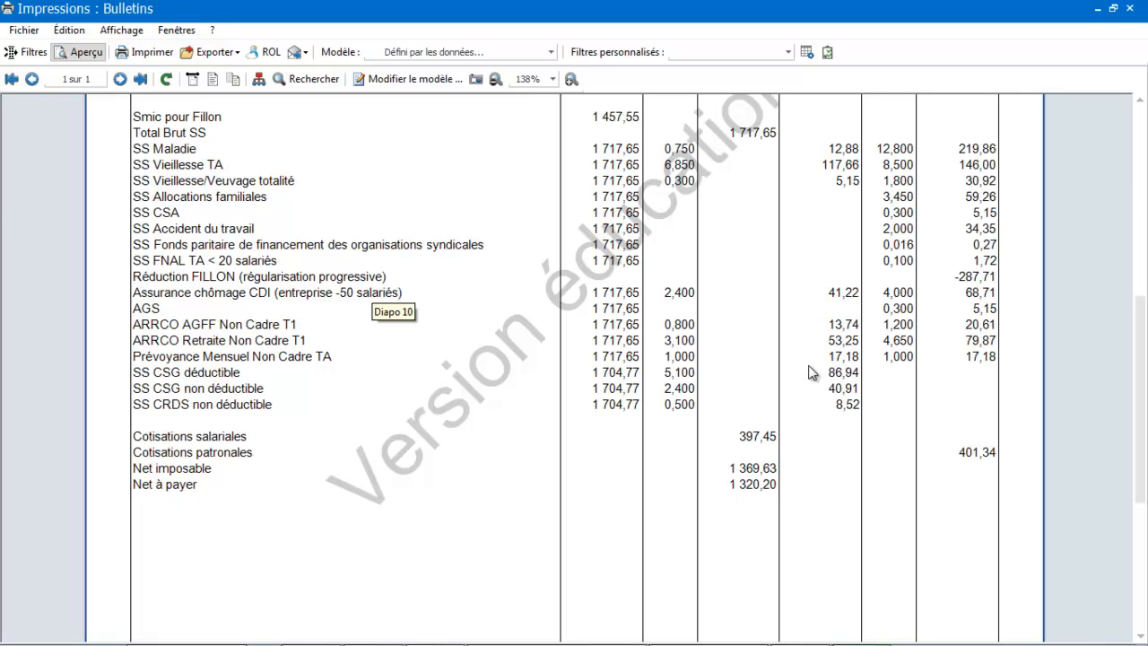
{"action": "mouse_move", "coordinate": [679, 633]}
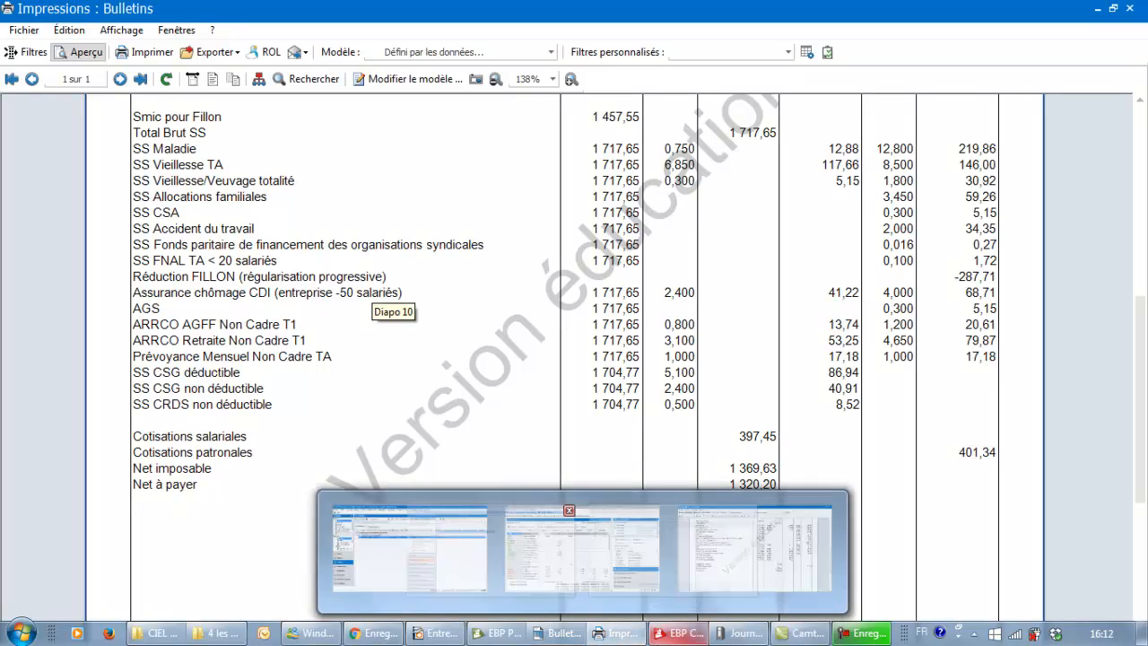
{"action": "left_click", "coordinate": [615, 552]}
{"action": "type", "text": "4"}
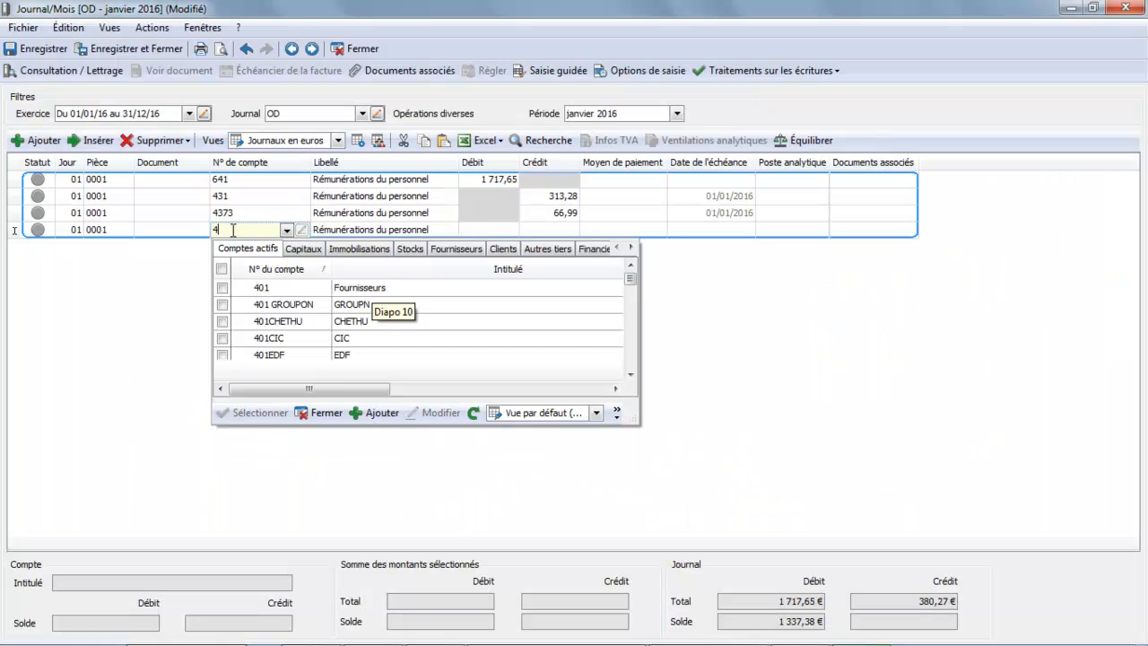
{"action": "type", "text": "37"}
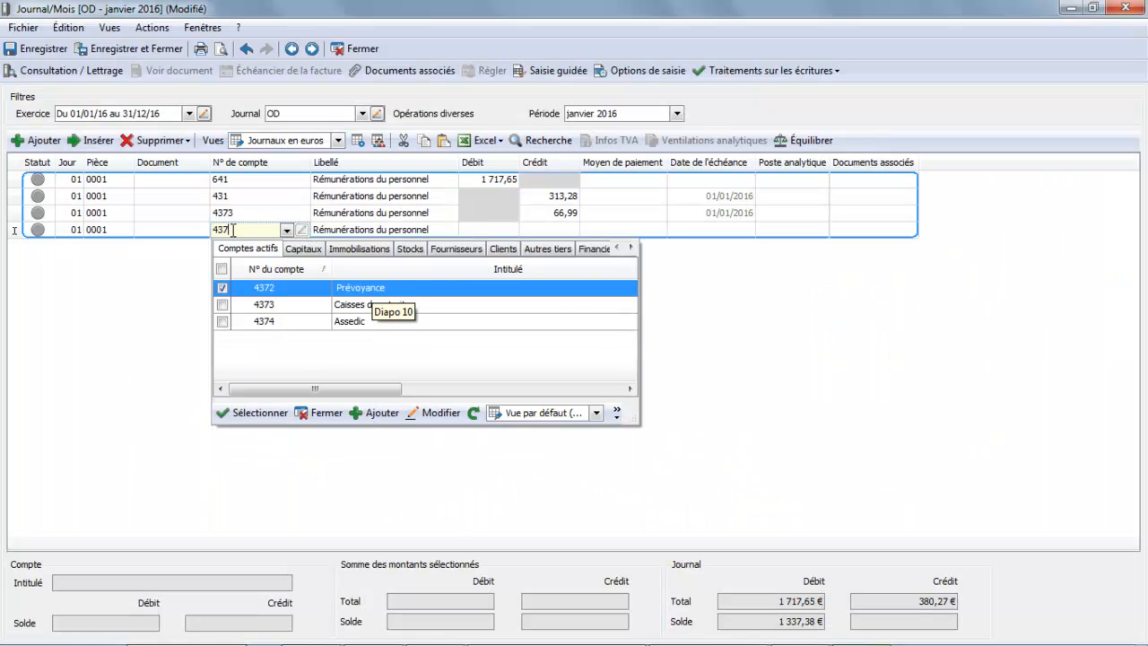
{"action": "left_click", "coordinate": [272, 286]}
{"action": "key", "text": "Tab"}
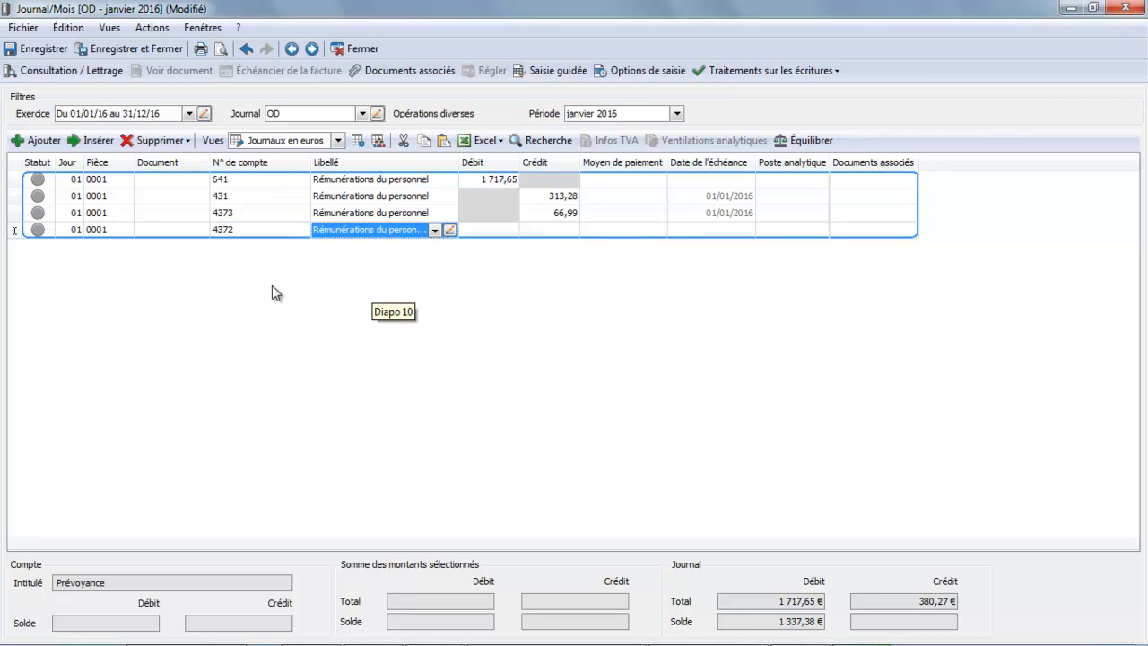
Credit 17,18 on the 4372 Prévoyance line and start a fifth line in the entry
{"action": "key", "text": "Tab"}
{"action": "key", "text": "Tab"}
{"action": "type", "text": "17"}
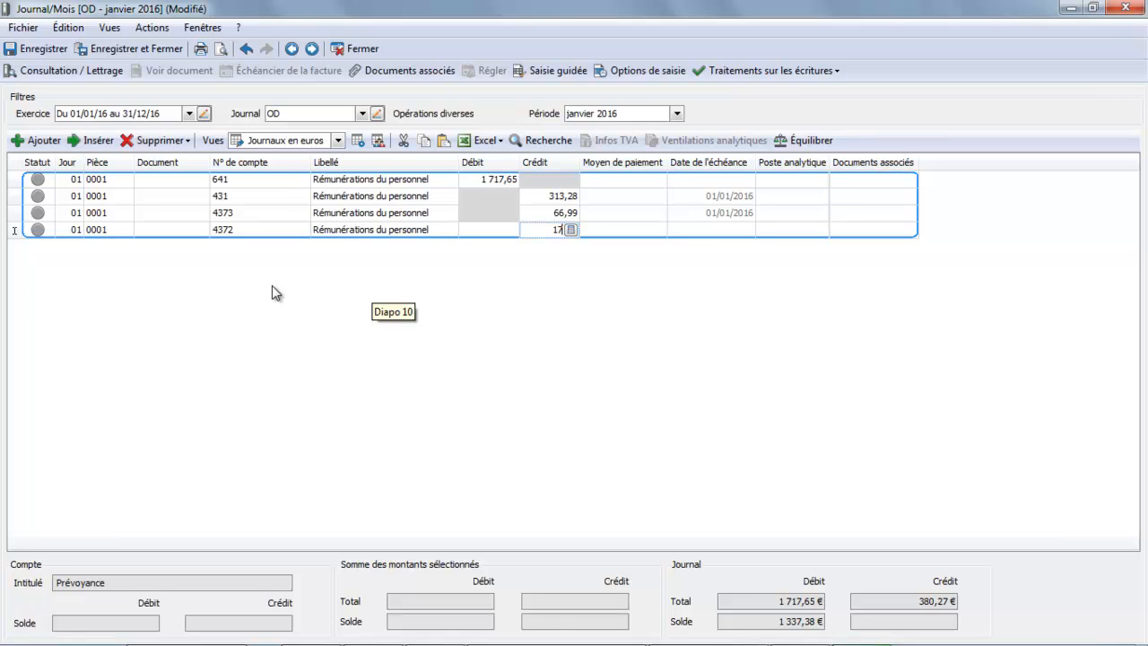
{"action": "type", "text": ",18"}
{"action": "key", "text": "Tab"}
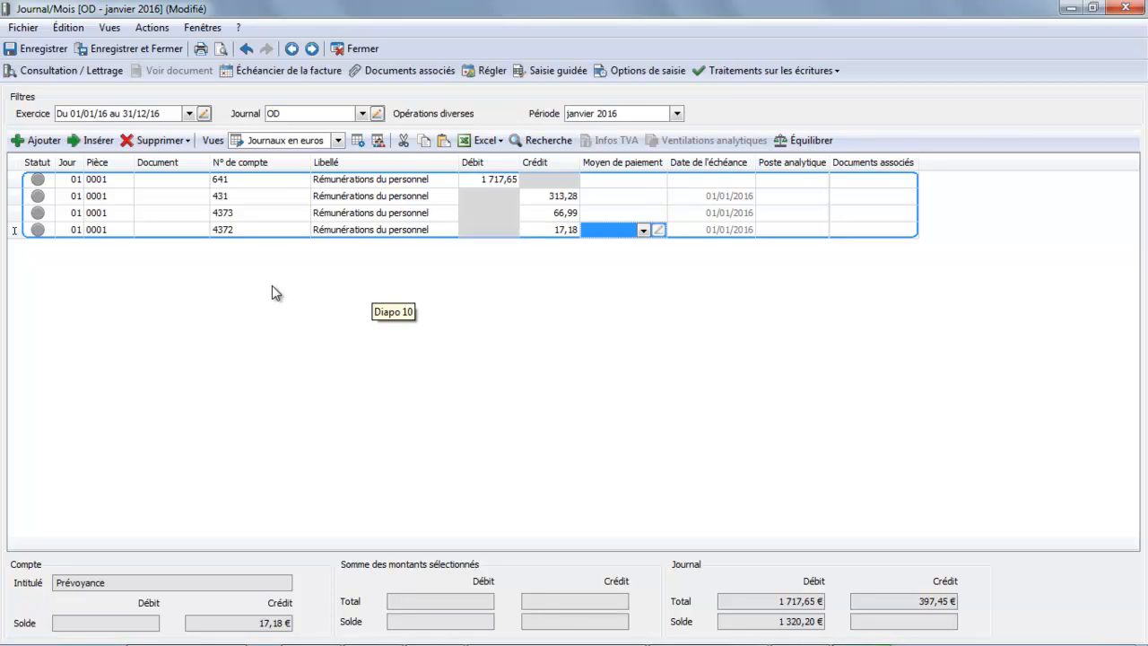
{"action": "key", "text": "Tab"}
{"action": "key", "text": "Tab"}
{"action": "key", "text": "Tab"}
{"action": "key", "text": "Tab"}
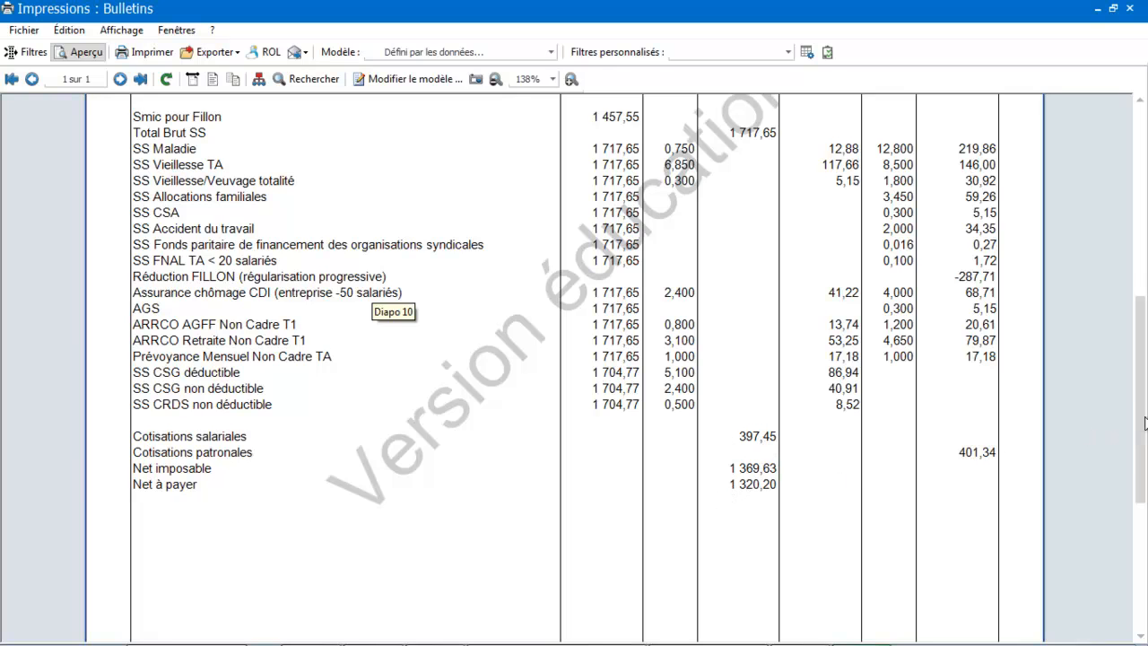
Check the net pay on the payslip, assign account 421 (Personnel - Rémunérations dues) to the fifth line, and automatically balance the entry
{"action": "left_click_drag", "start_coordinate": [1144, 421], "coordinate": [1144, 550]}
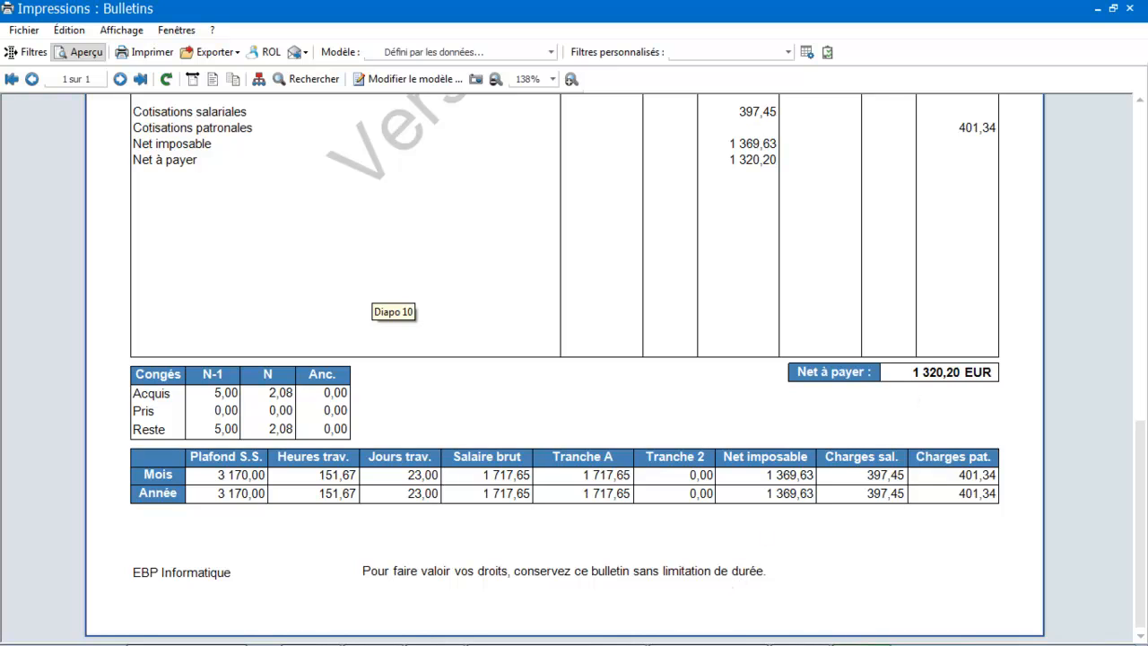
{"action": "mouse_move", "coordinate": [690, 641]}
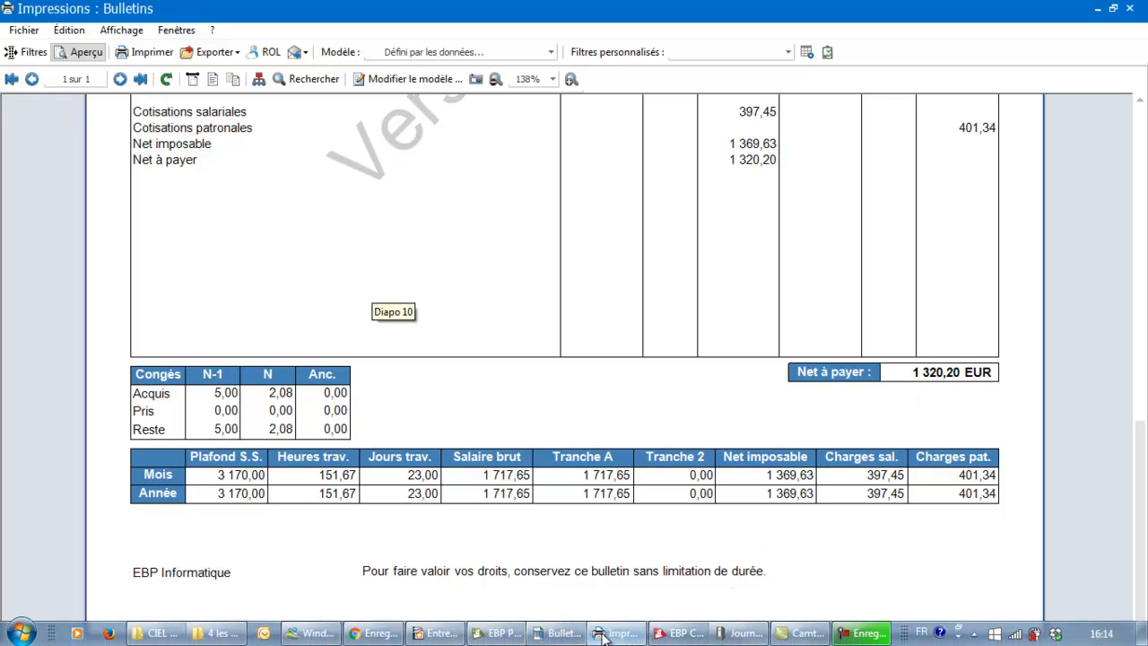
{"action": "left_click", "coordinate": [735, 638]}
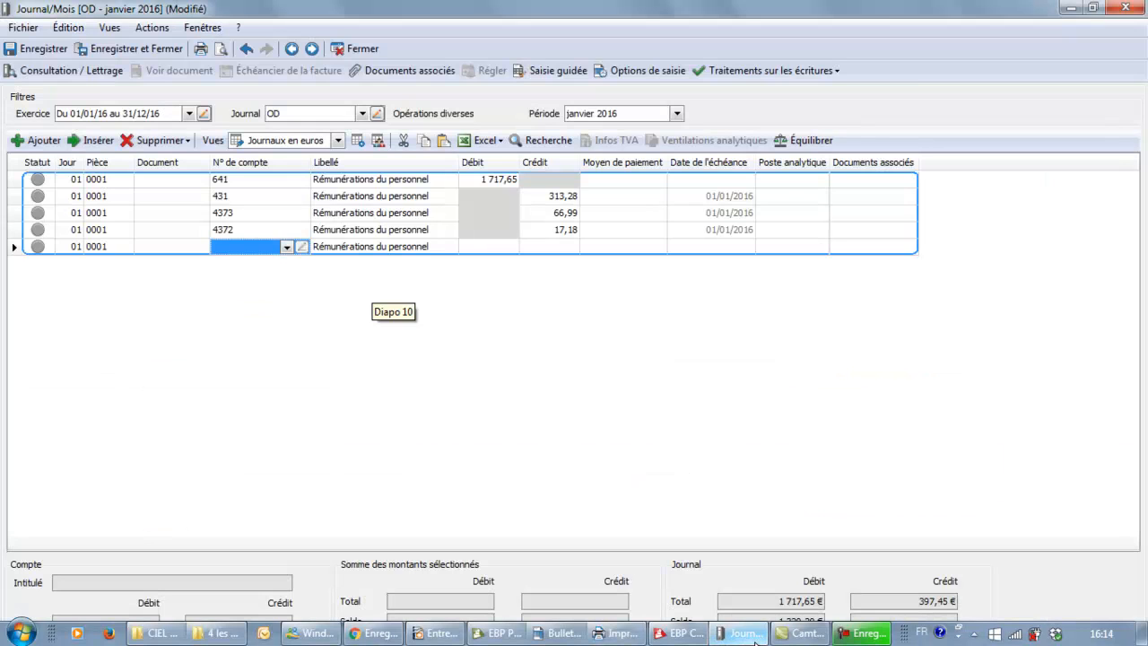
{"action": "left_click", "coordinate": [228, 245]}
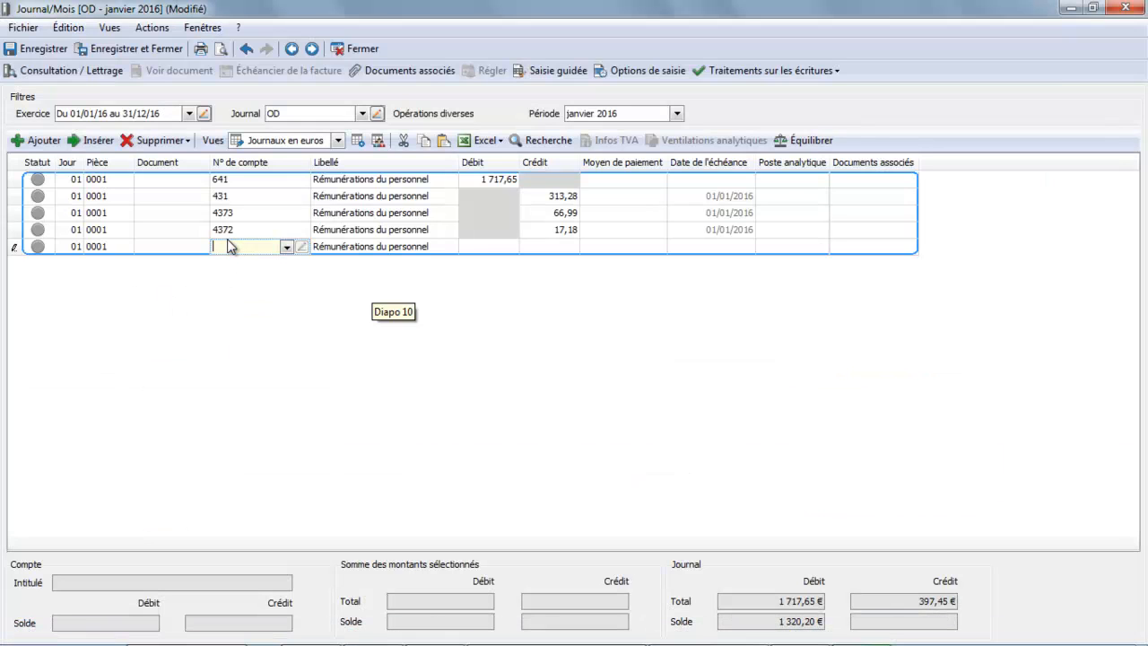
{"action": "type", "text": "421"}
{"action": "double_click", "coordinate": [275, 306]}
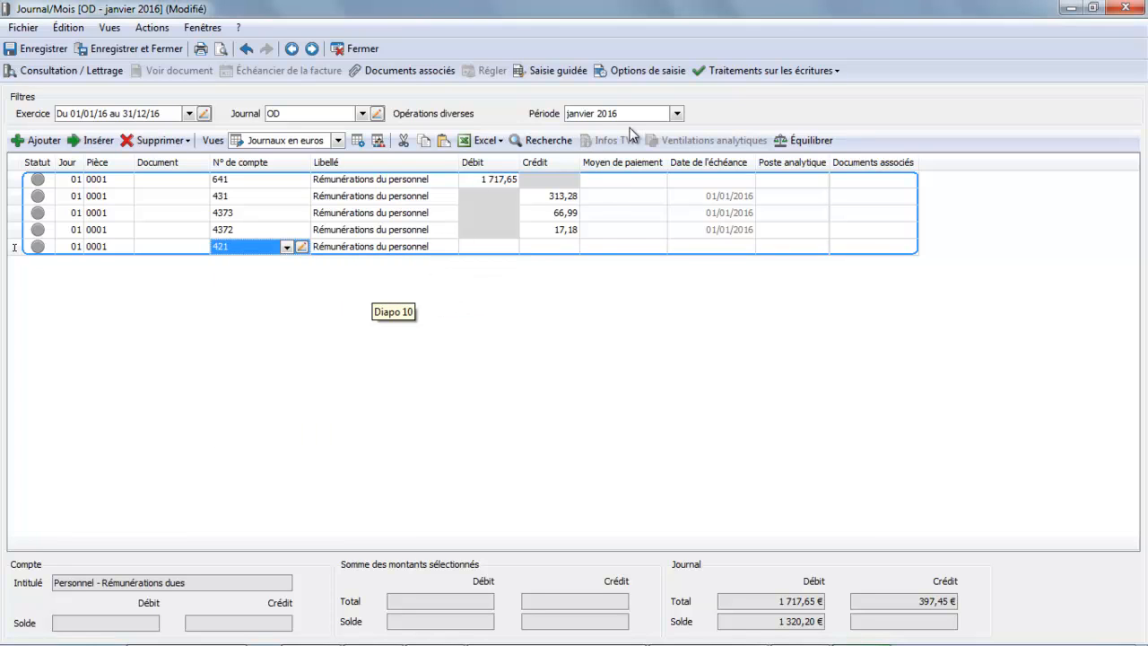
{"action": "left_click", "coordinate": [802, 146]}
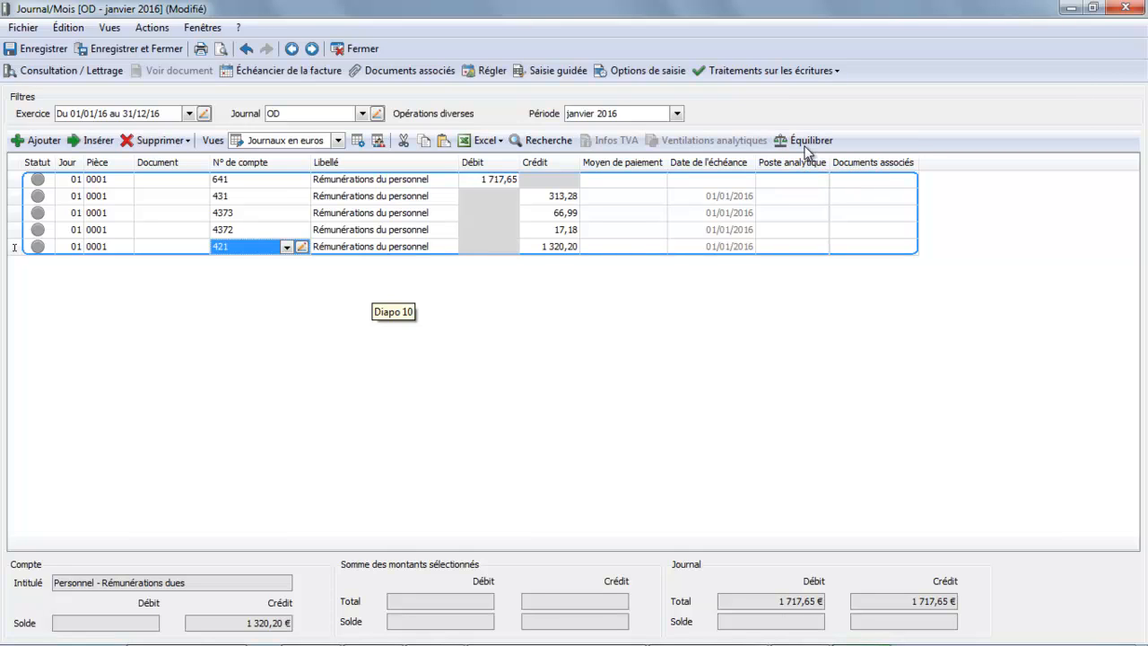